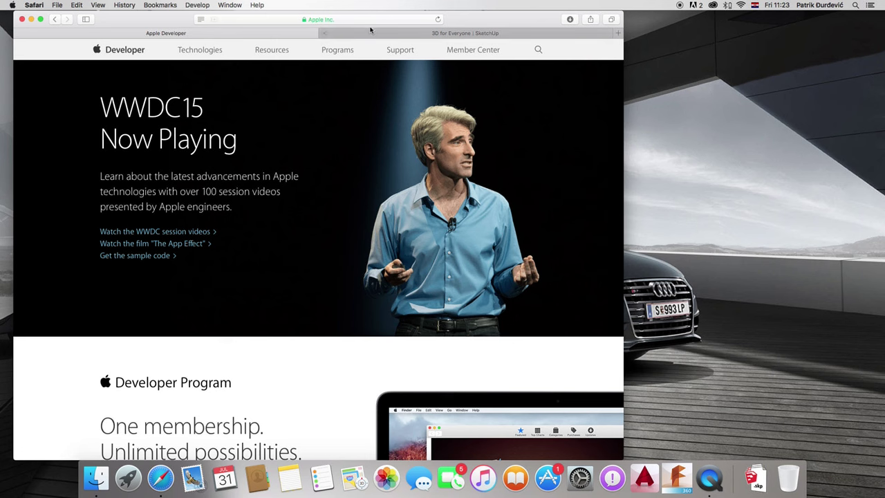
# - Go from Developer Resources to the Xcode downloads page and start downloading Xcode 7 beta 4
pyautogui.click(316, 19)
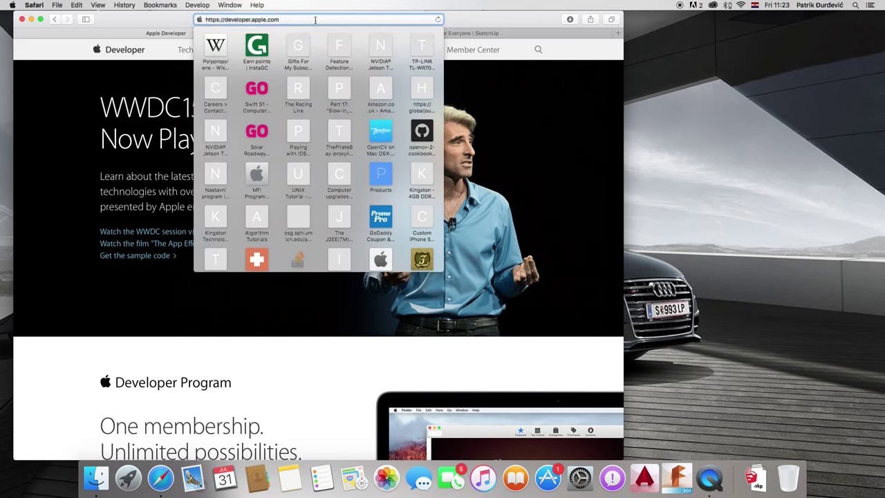
pyautogui.click(153, 104)
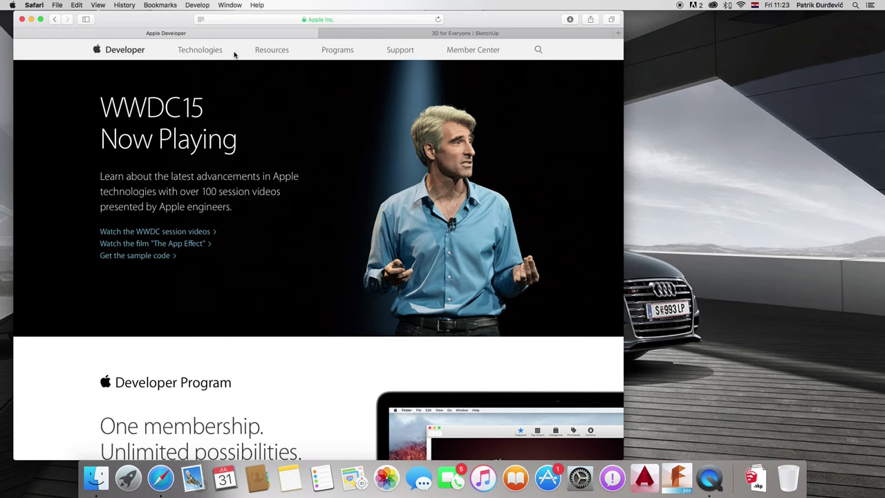
pyautogui.click(269, 54)
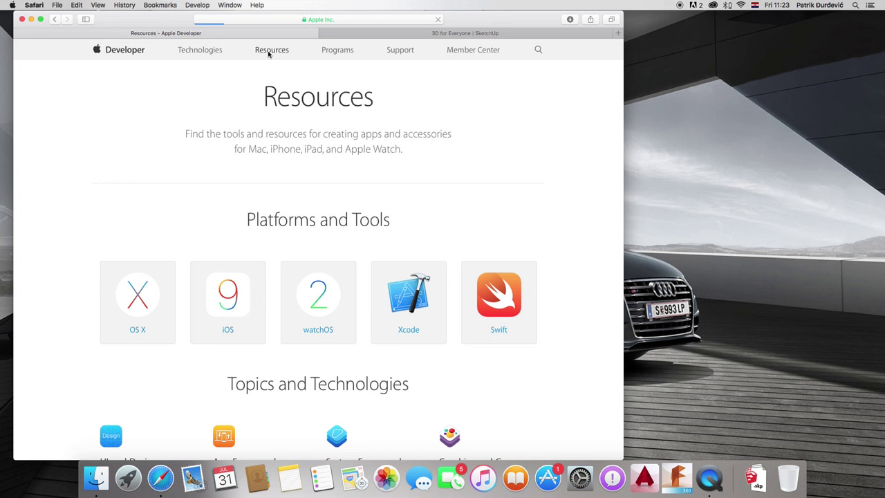
pyautogui.click(401, 304)
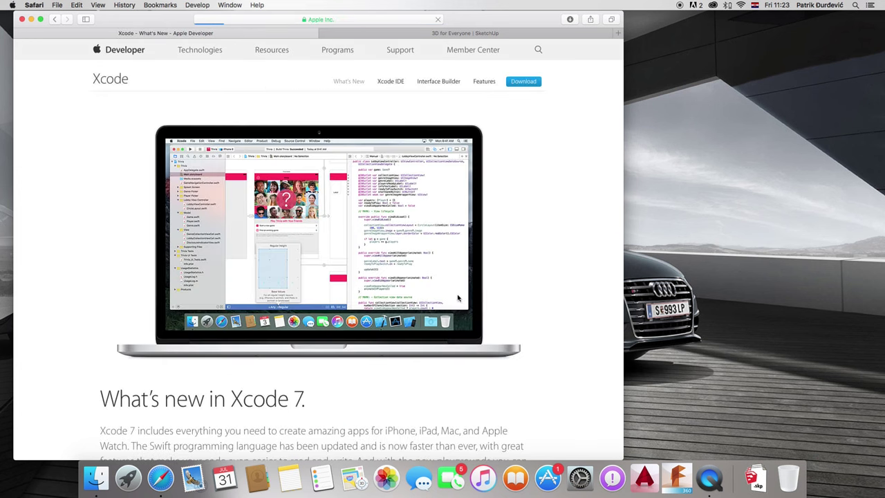
pyautogui.click(515, 79)
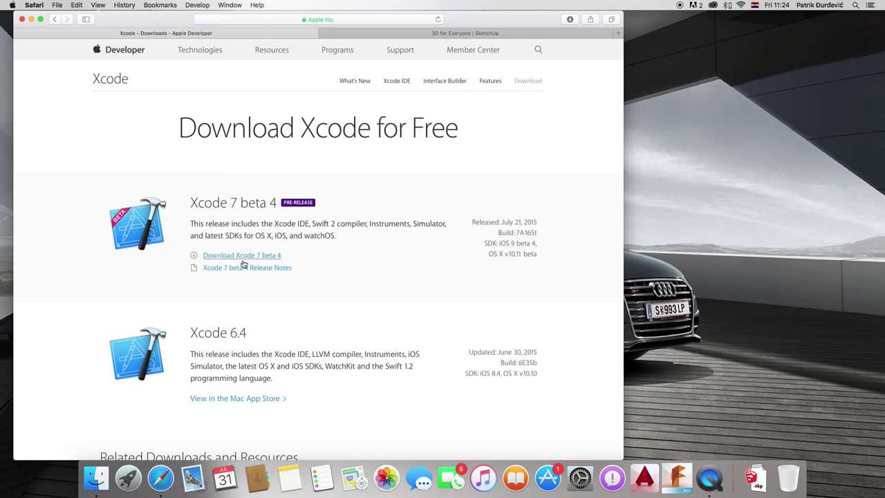
pyautogui.click(239, 256)
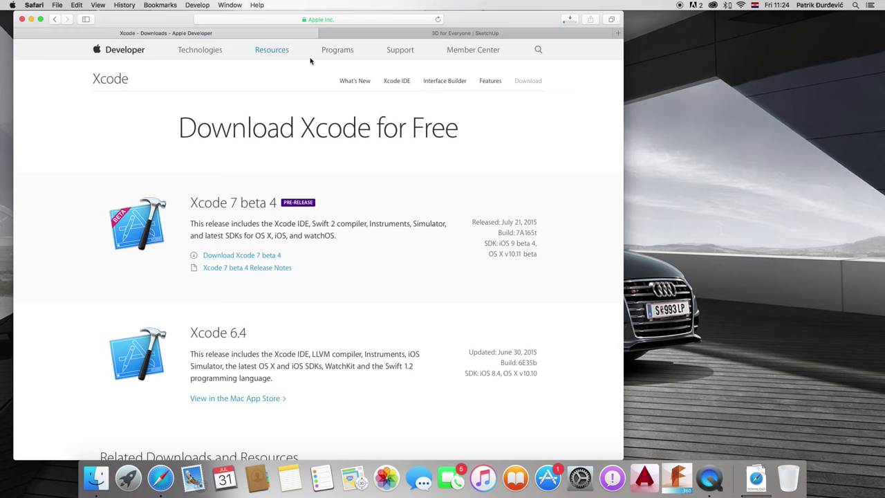
# - Open Xcode's What's New page and scroll through the Xcode 7 features, then back up
pyautogui.click(288, 53)
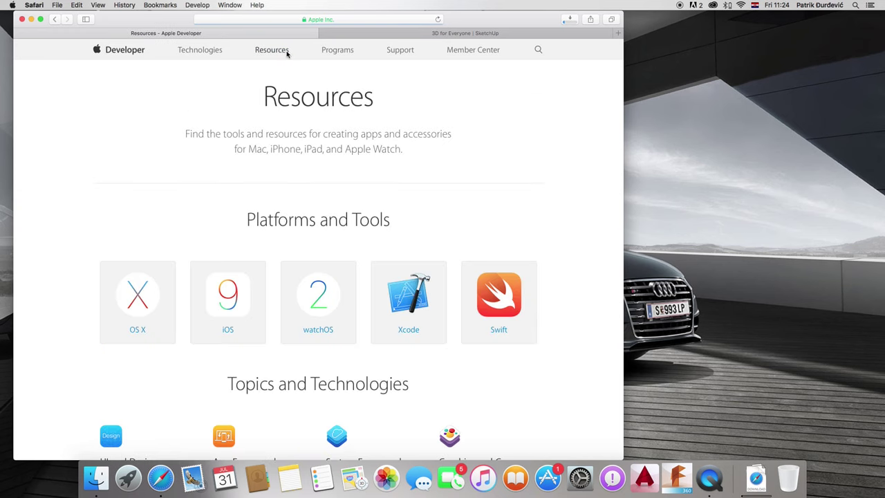
pyautogui.click(409, 273)
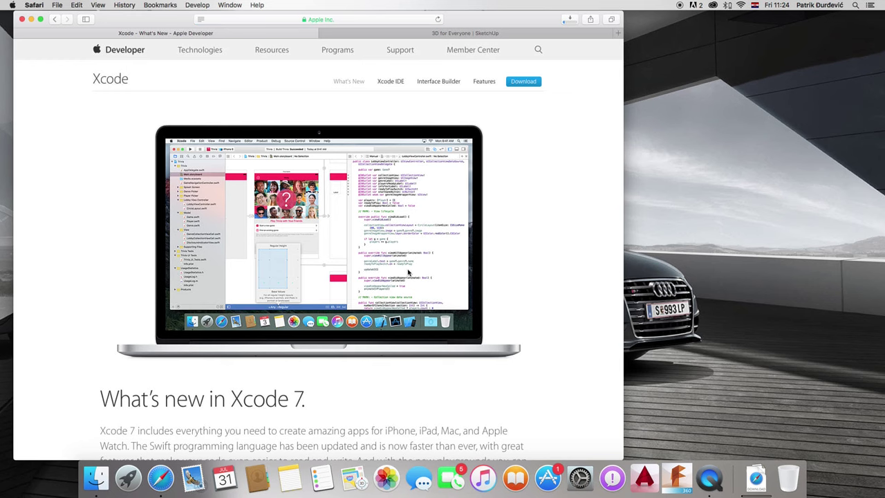
pyautogui.scroll(-3, 409, 273)
pyautogui.scroll(-7, 409, 273)
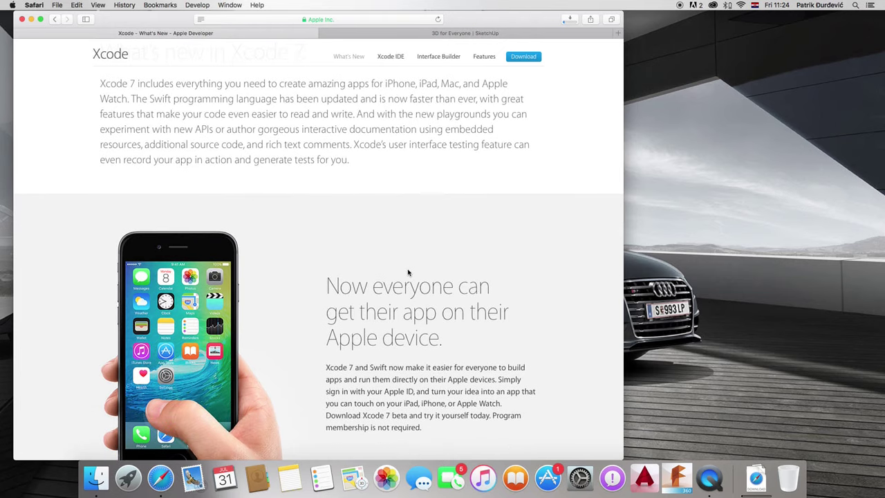
pyautogui.scroll(-1, 409, 273)
pyautogui.scroll(-5, 409, 273)
pyautogui.scroll(-5, 409, 273)
pyautogui.scroll(-2, 408, 273)
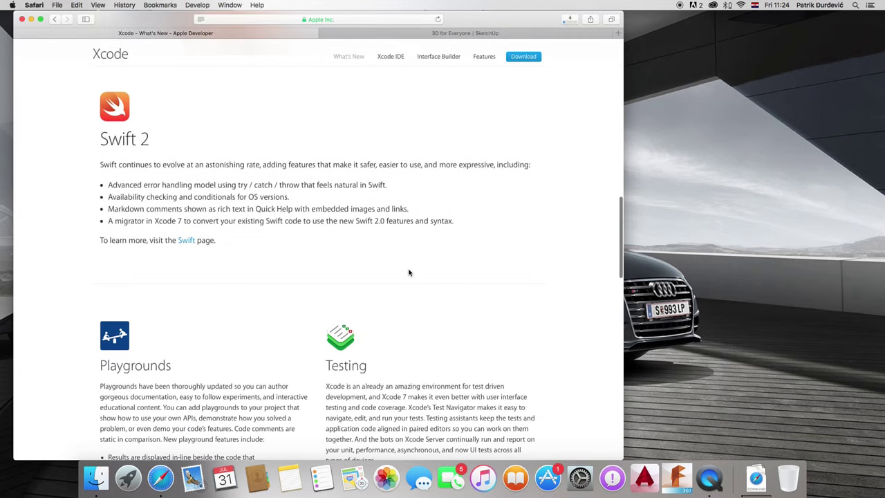
pyautogui.scroll(-10, 409, 273)
pyautogui.scroll(-15, 409, 273)
pyautogui.scroll(15, 409, 273)
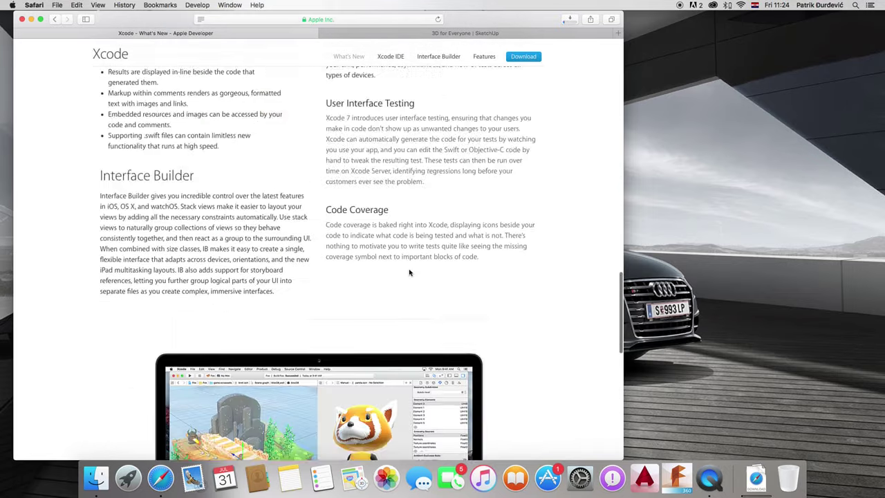
pyautogui.scroll(20, 409, 273)
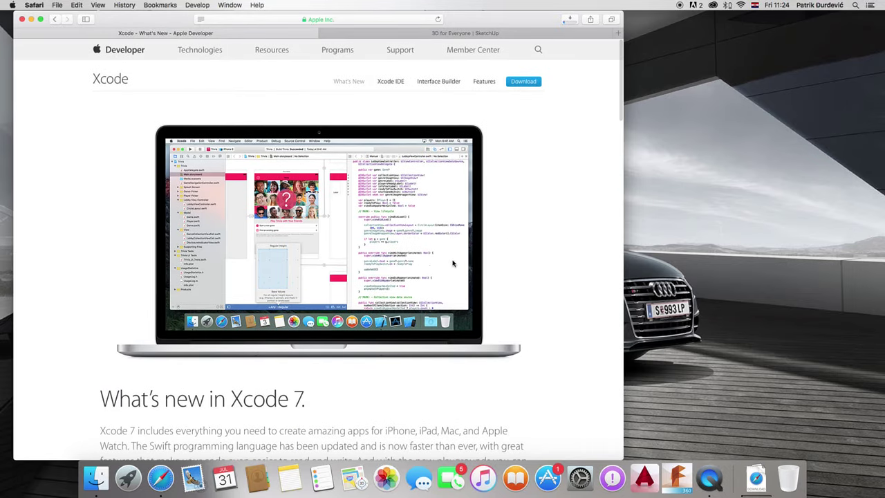
# - Try the SketchUp download page in the SketchUp tab, and stop the Xcode download
pyautogui.hotkey('ctrl', 'Tab')
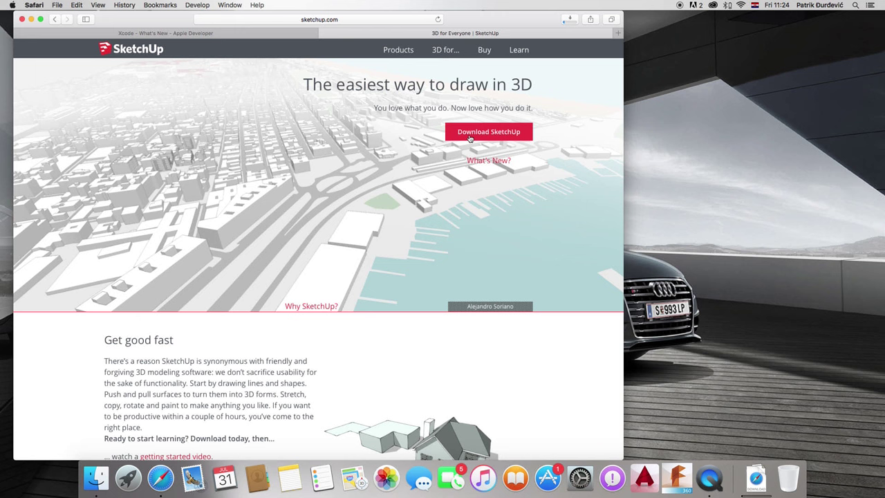
pyautogui.click(469, 138)
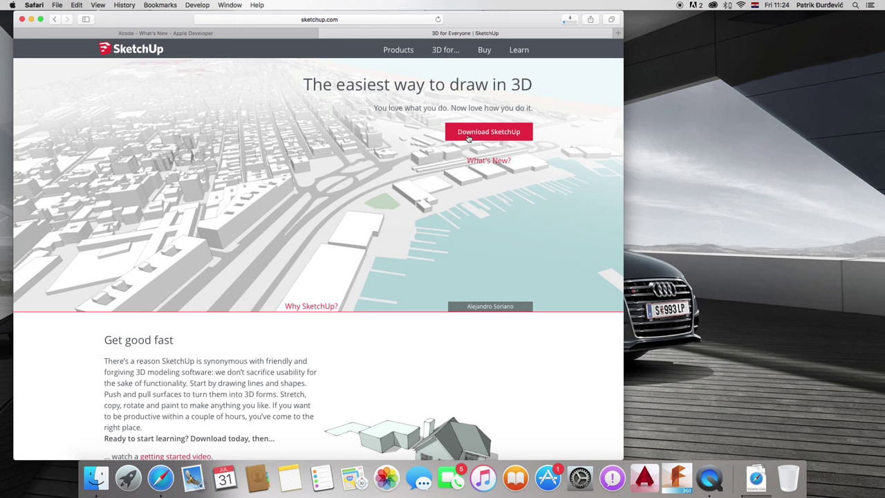
pyautogui.click(302, 21)
pyautogui.click(66, 159)
pyautogui.click(570, 20)
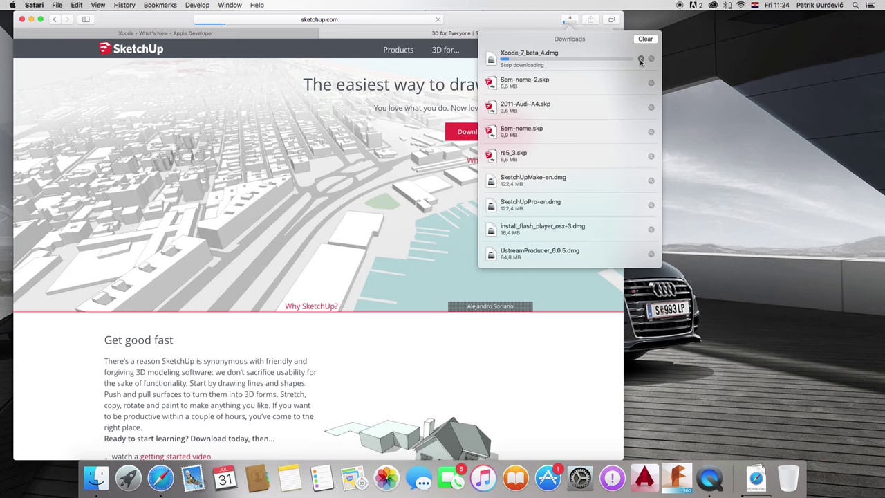
pyautogui.click(641, 61)
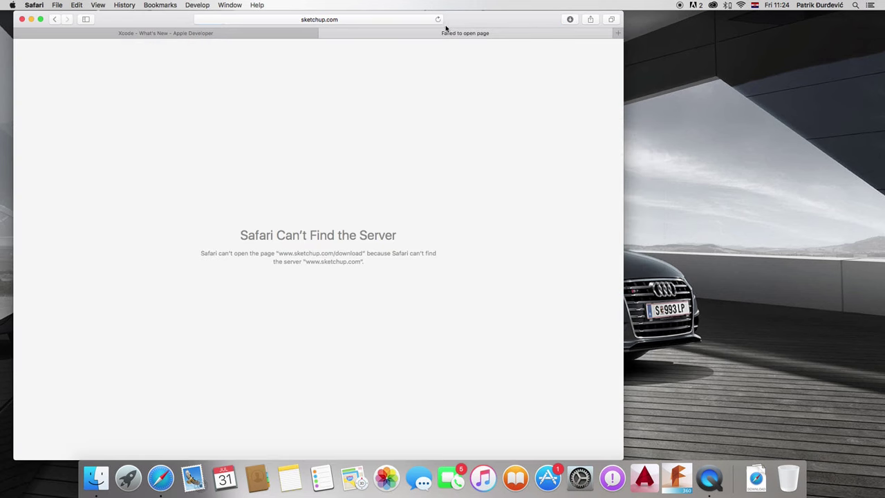
# - Reload the failed page and re-enter sketchup.com, which still can't be reached
pyautogui.click(437, 20)
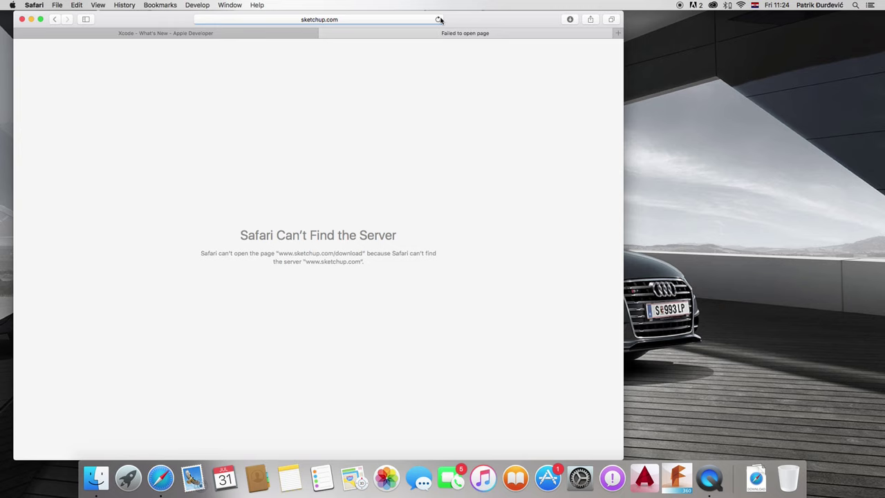
pyautogui.click(357, 19)
pyautogui.press('Return')
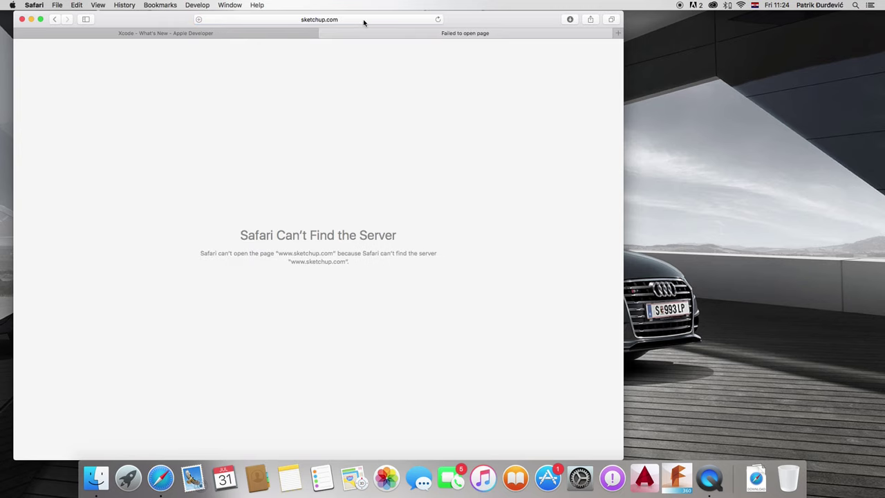
# - Close the failed tab and load sketchup.com in a new tab
pyautogui.click(364, 21)
pyautogui.click(488, 95)
pyautogui.press('super+w')
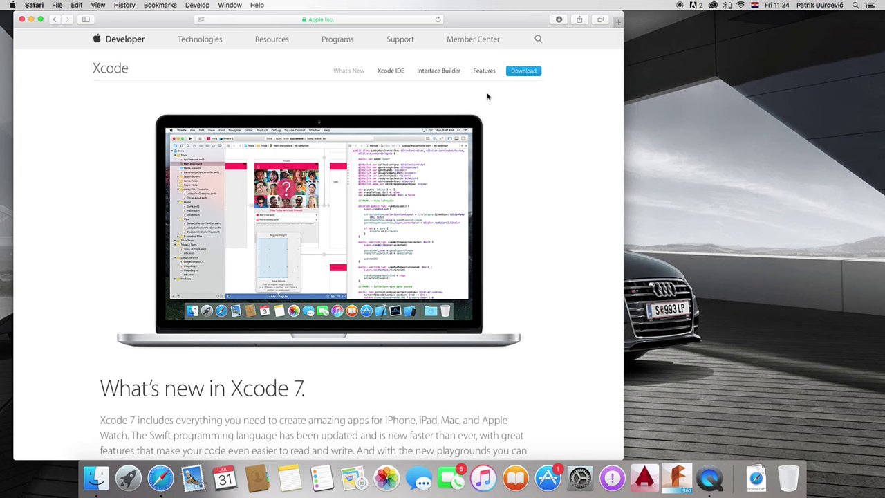
pyautogui.press('super+t')
pyautogui.write('sketchup.com')
pyautogui.press('Return')
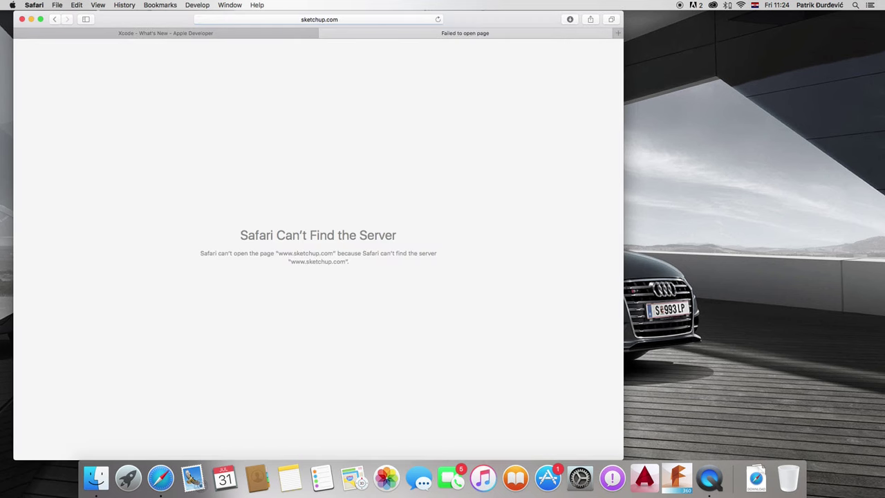
pyautogui.click(397, 20)
pyautogui.write('www.google.hr')
pyautogui.press('Return')
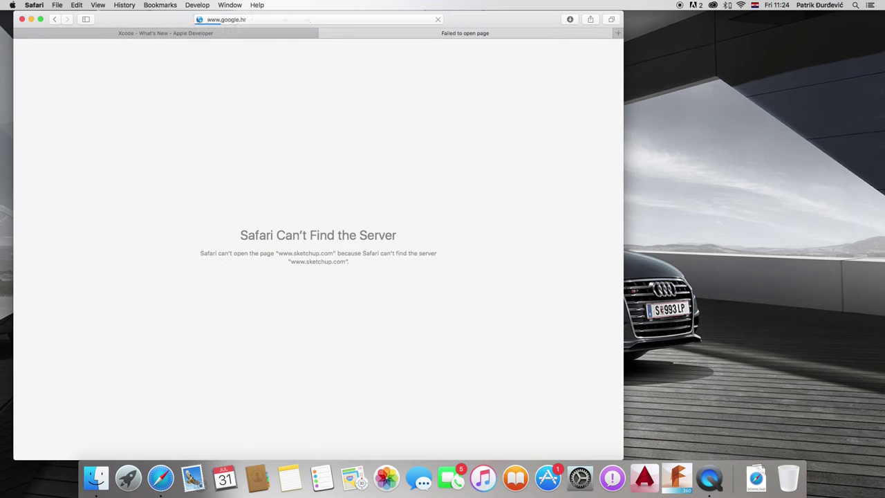
pyautogui.write('sketch')
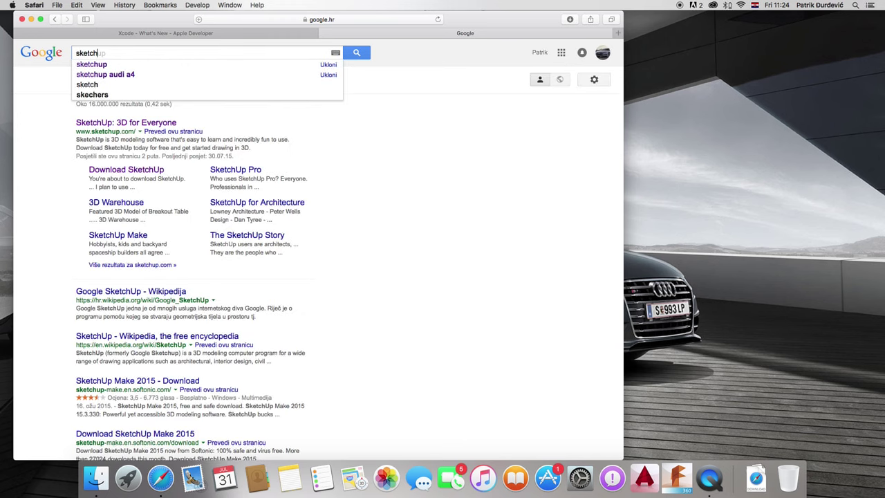
pyautogui.write('up download')
pyautogui.press('Return')
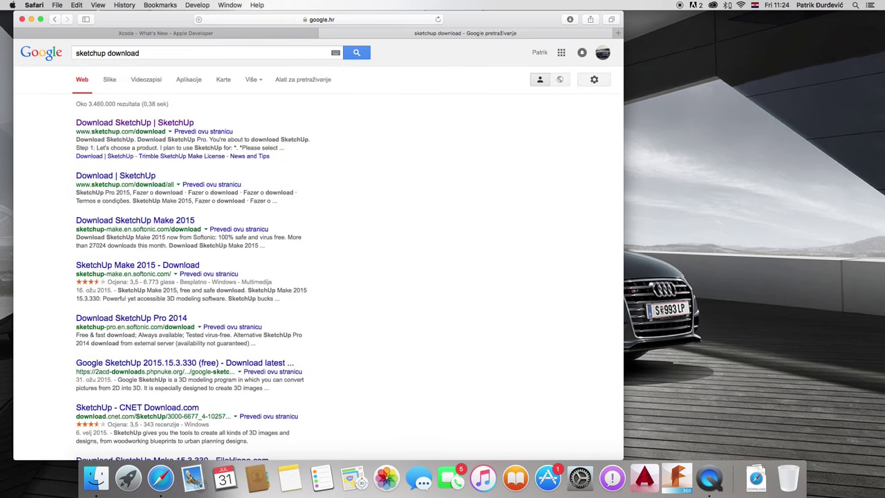
pyautogui.click(165, 125)
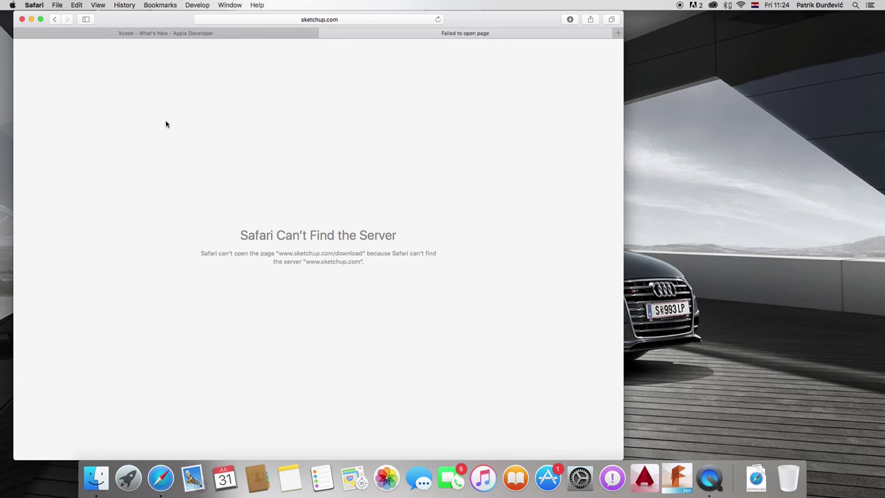
pyautogui.click(438, 19)
# - Close the failed SketchUp tab and check the Xcode_7_beta_4.dmg download progress
pyautogui.click(322, 34)
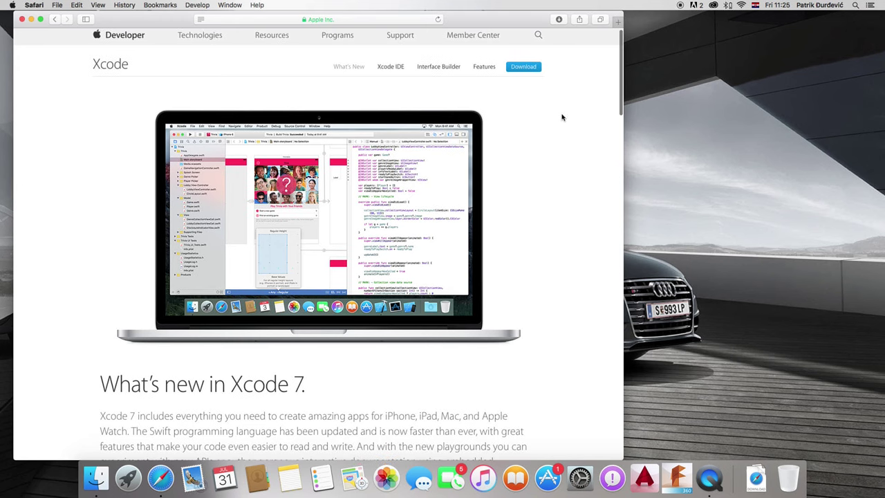
pyautogui.click(559, 20)
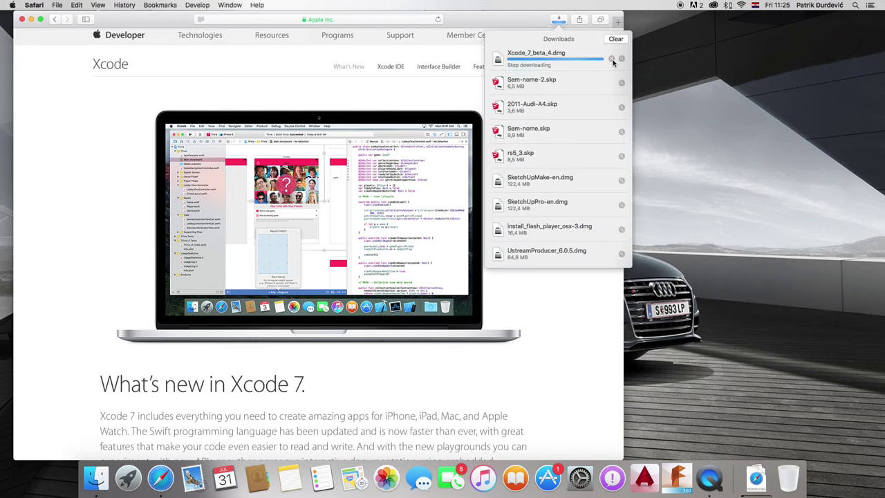
pyautogui.click(358, 413)
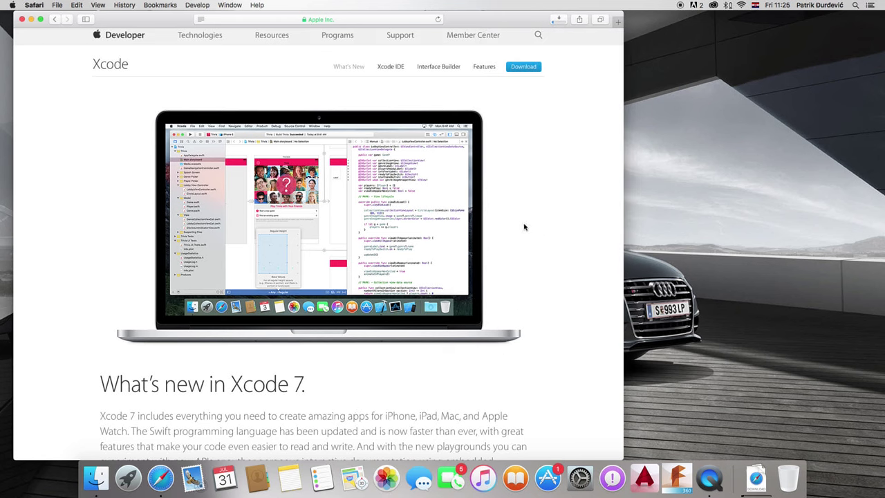
# - Launch SketchUp from Launchpad via 'sket' and start a model with Simple Template - Meters
pyautogui.click(128, 478)
pyautogui.write('sk')
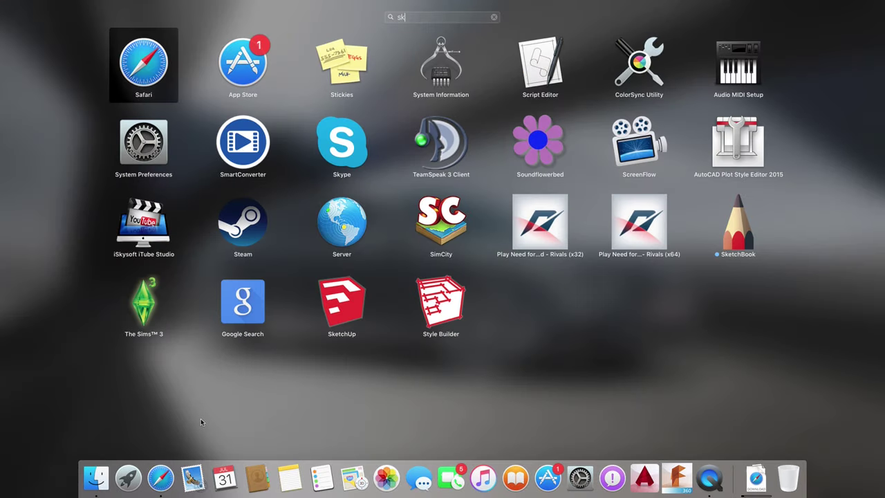
pyautogui.write('et')
pyautogui.press('Right')
pyautogui.press('Return')
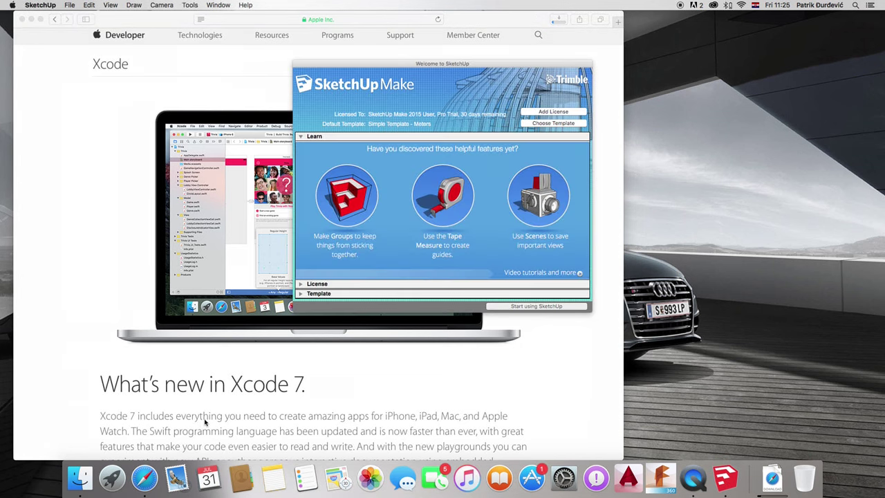
pyautogui.click(302, 294)
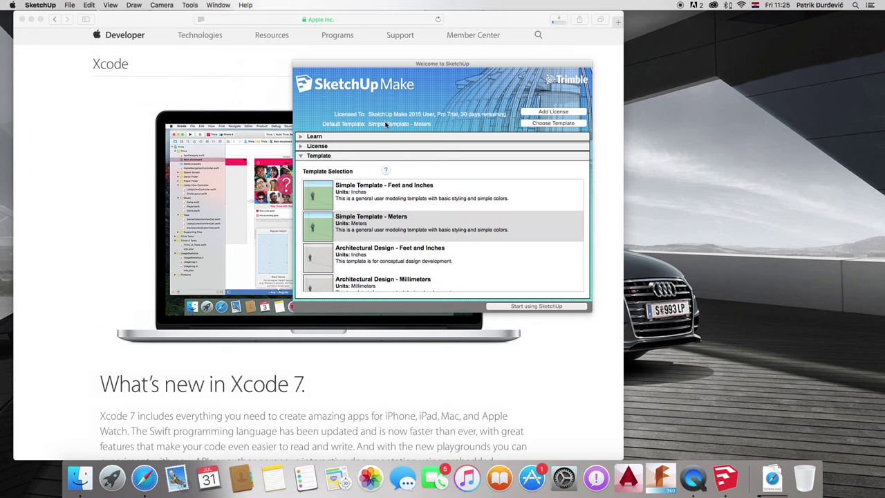
pyautogui.click(430, 229)
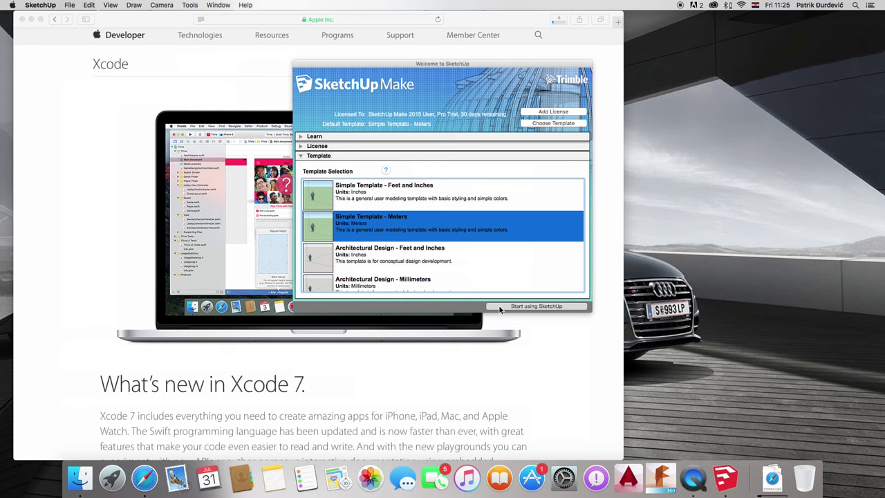
pyautogui.click(500, 309)
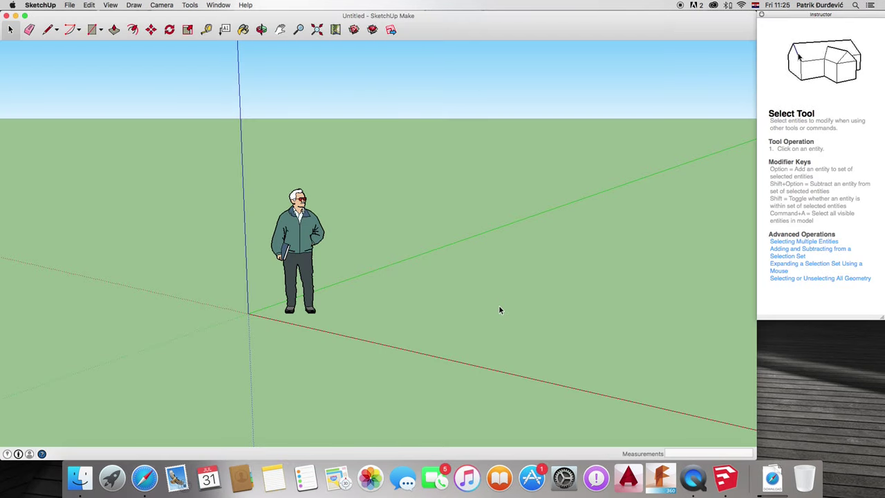
# - Select the scale figure, box-select around it, and orbit the view to inspect it
pyautogui.click(302, 225)
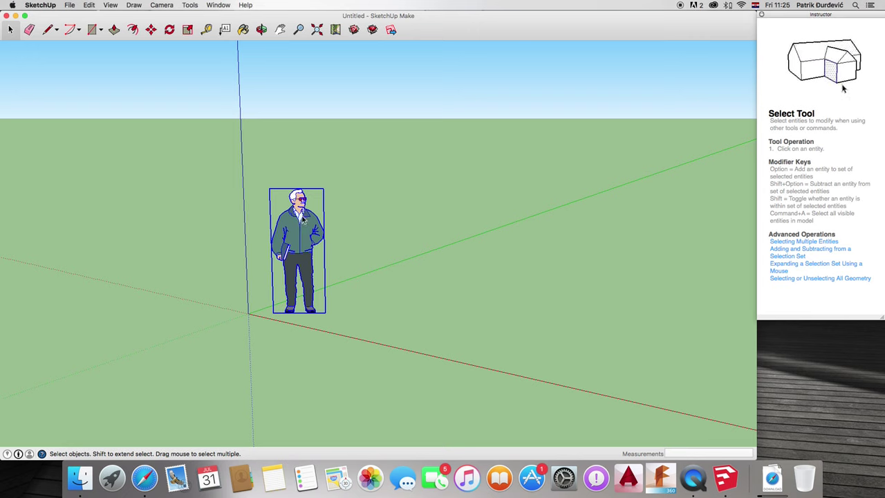
pyautogui.moveTo(320, 221)
pyautogui.mouseDown()
pyautogui.moveTo(416, 225)
pyautogui.moveTo(471, 264)
pyautogui.moveTo(272, 270)
pyautogui.moveTo(256, 212)
pyautogui.moveTo(613, 190)
pyautogui.moveTo(282, 191)
pyautogui.mouseUp()
pyautogui.click(301, 223)
pyautogui.click(416, 234)
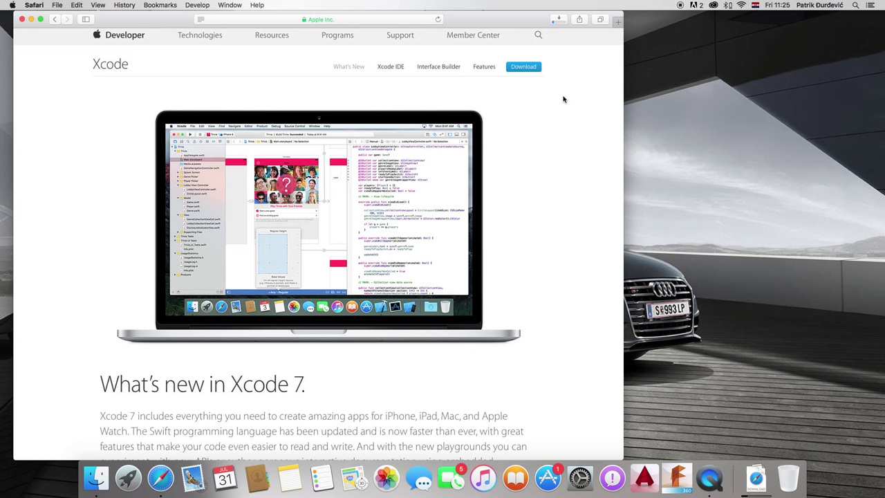
pyautogui.click(553, 20)
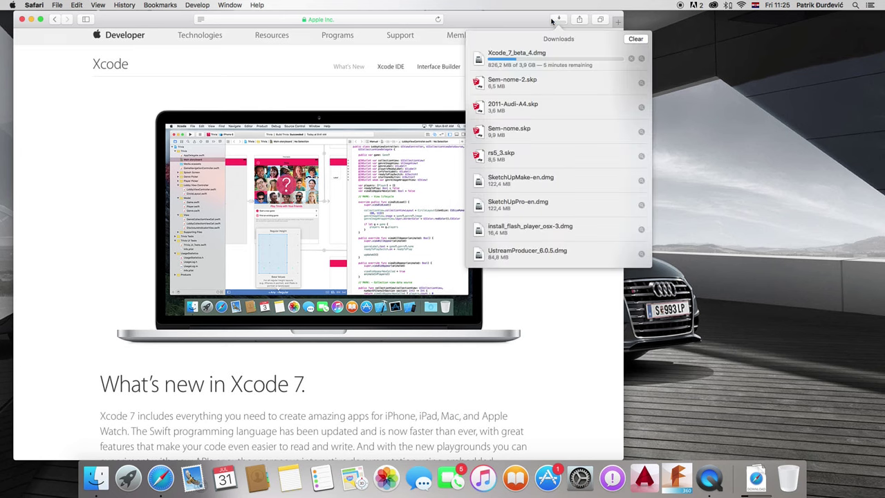